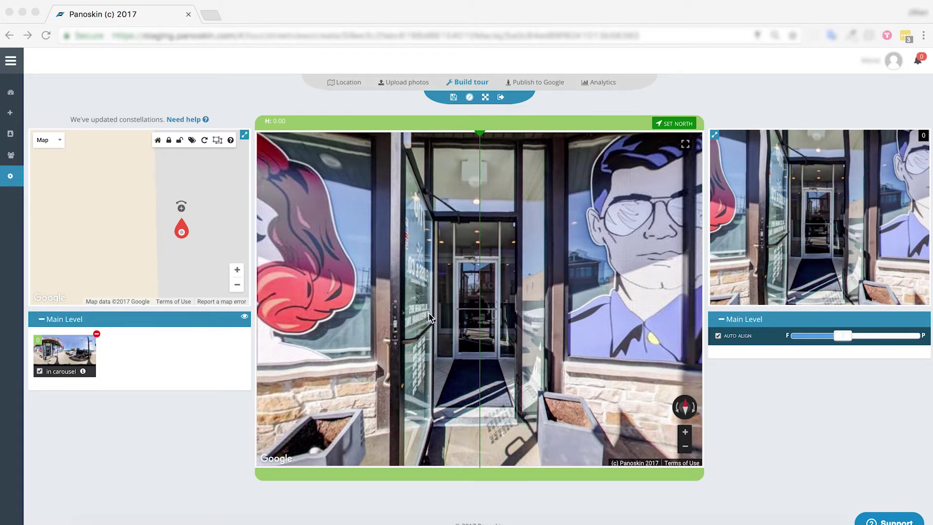
Open the Publish to Google page and review the nadir type options, leaving Default selected
left_click(448, 338)
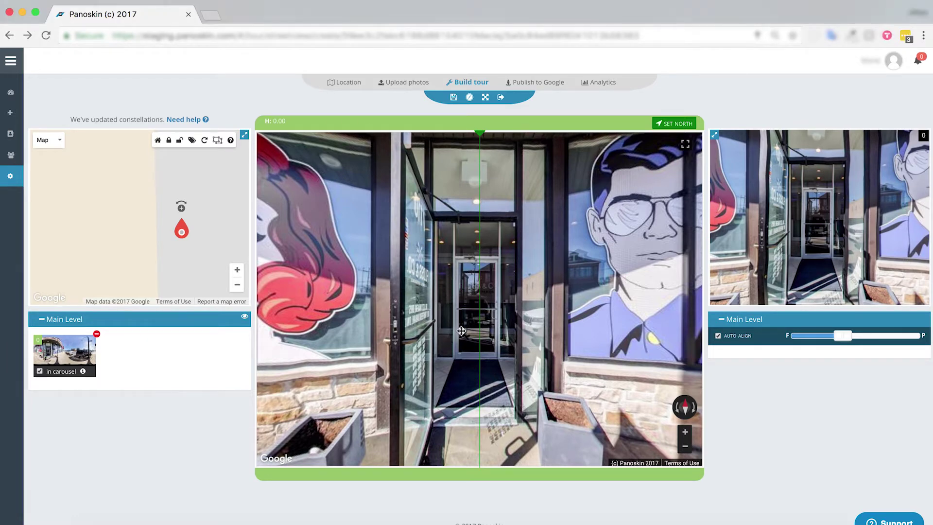
left_click_drag(461, 331, 464, 309)
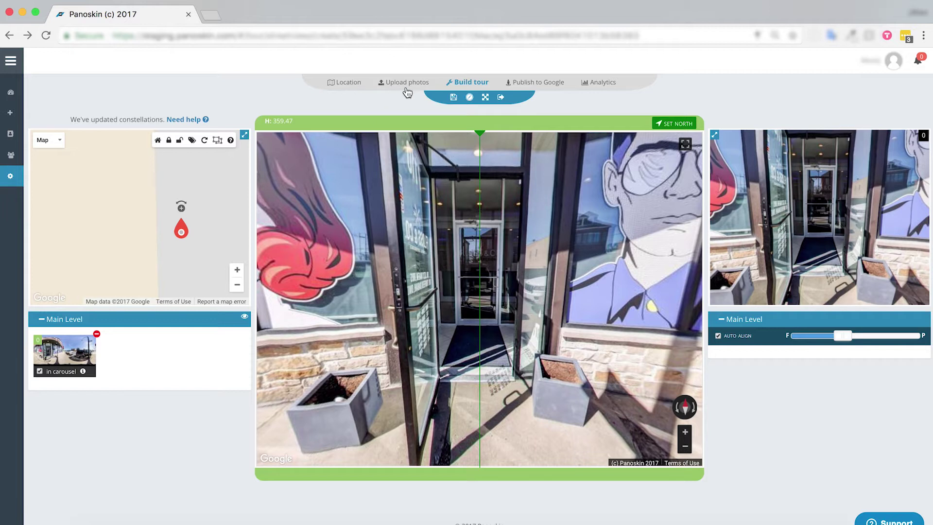
left_click(538, 84)
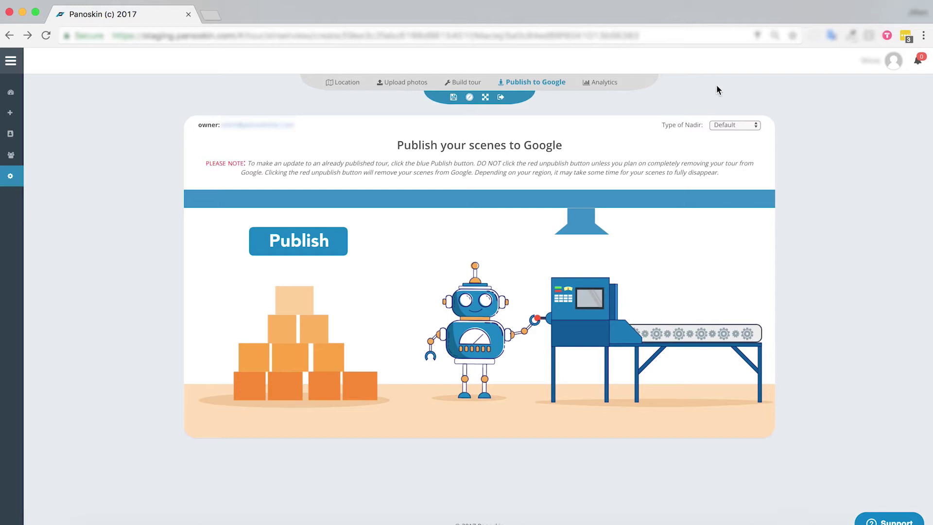
left_click(755, 128)
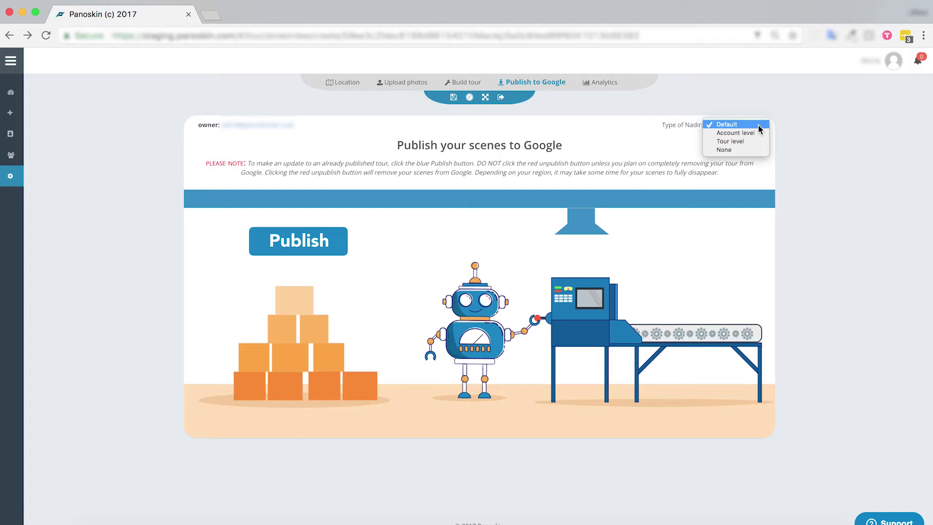
left_click(795, 166)
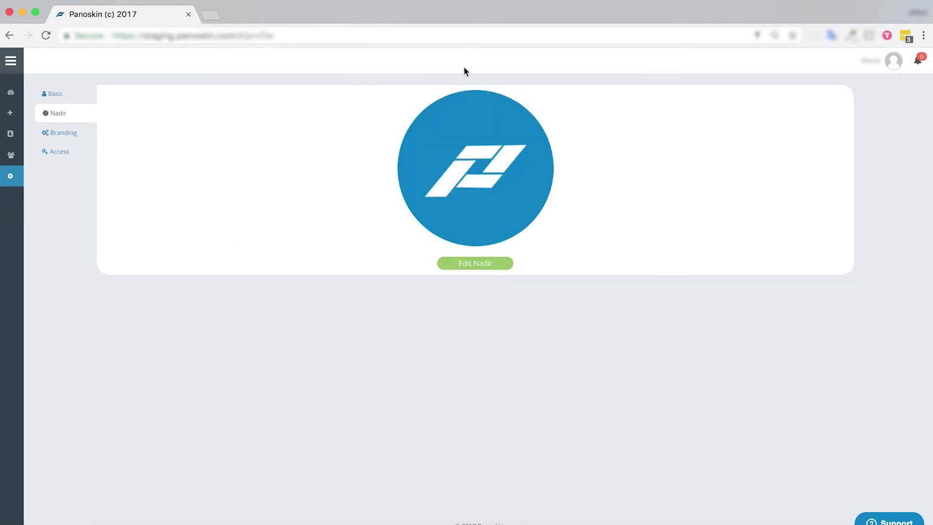
Open the account Edit Nadir upload and cancel it, keeping the existing logo image
left_click(474, 265)
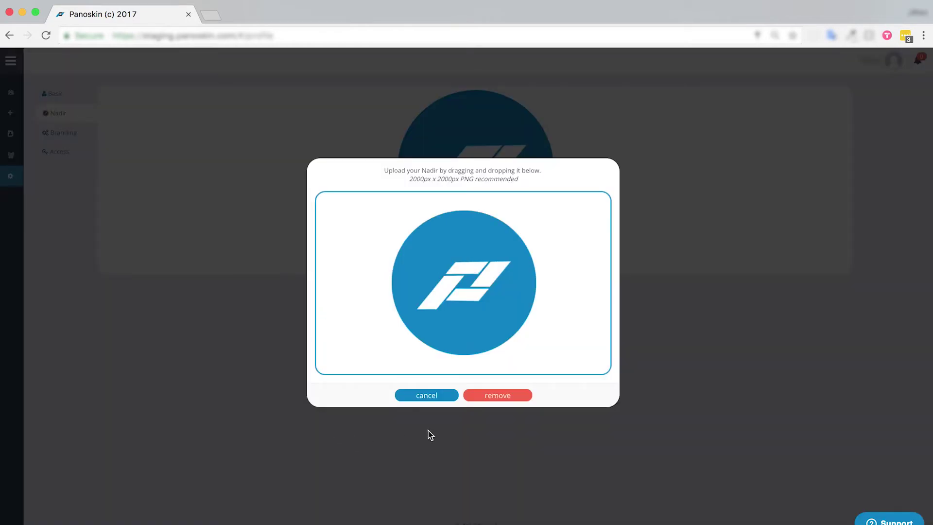
left_click(451, 269)
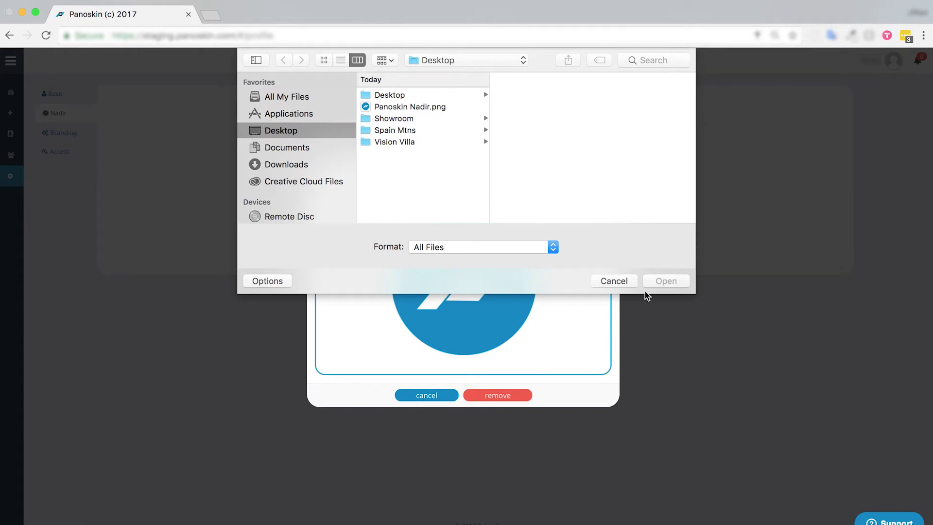
left_click(619, 281)
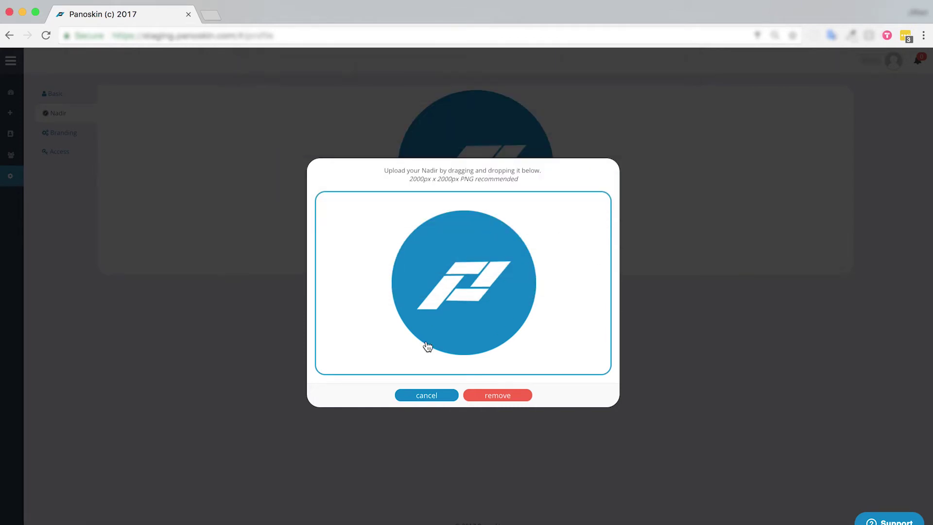
left_click(453, 396)
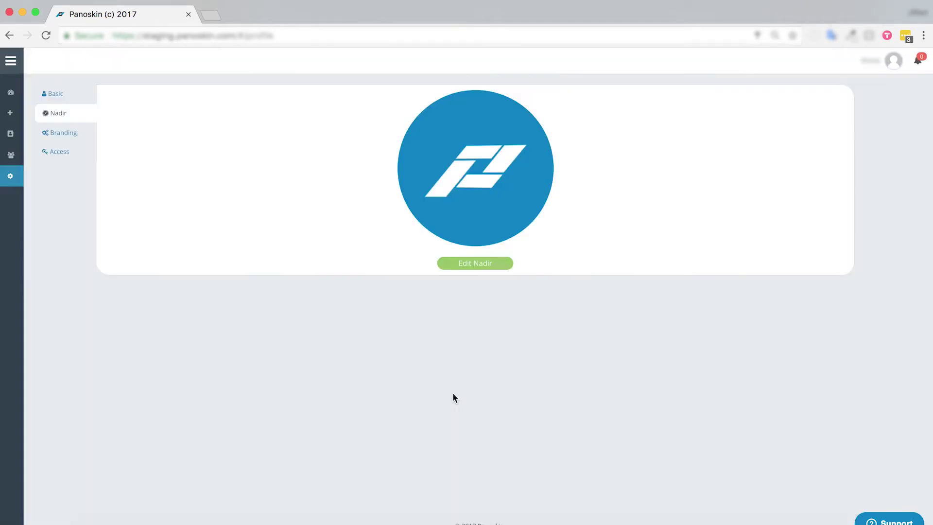
In Build tour, open the tour-level nadir upload and cancel, keeping the blue Panoskin logo
left_click(9, 35)
left_click(459, 83)
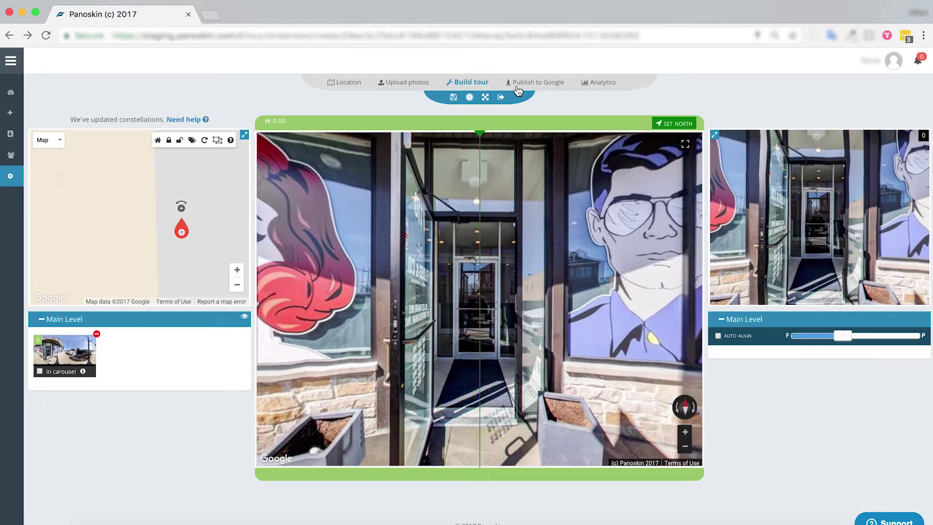
left_click(469, 98)
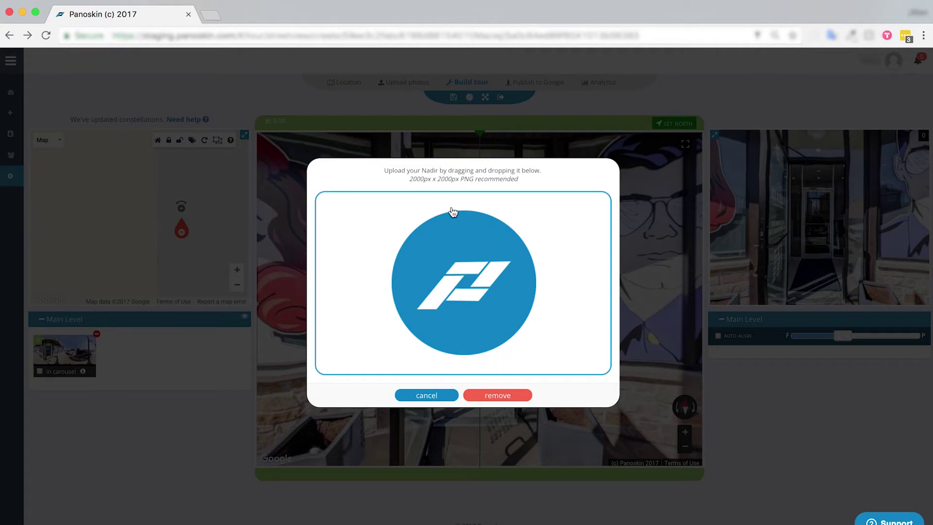
left_click(484, 287)
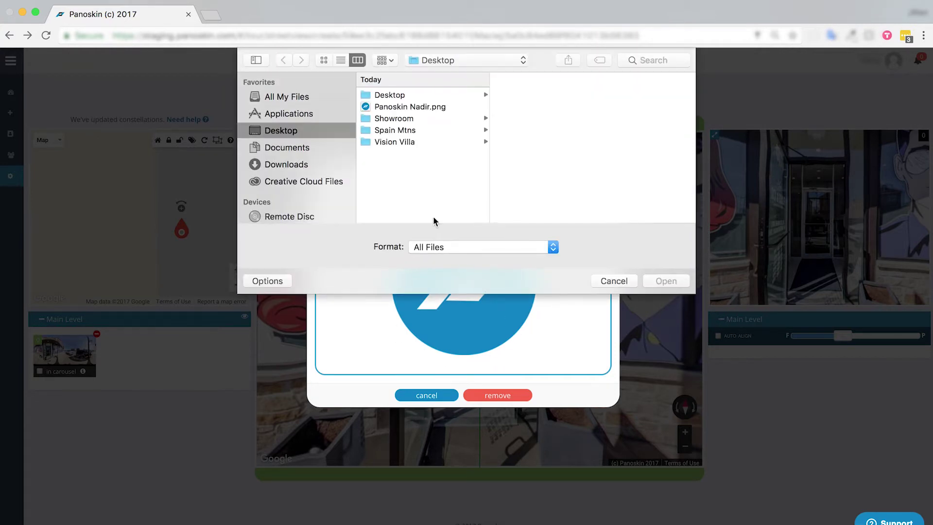
left_click(629, 281)
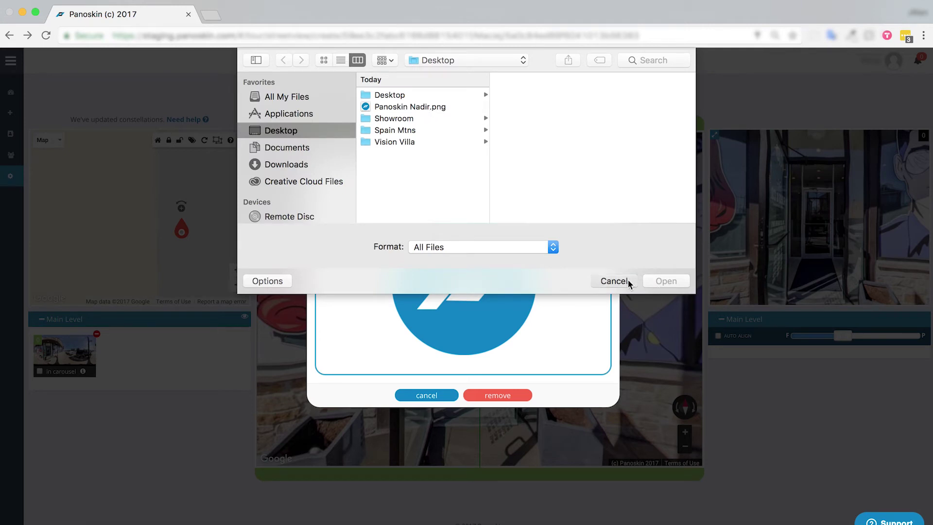
left_click(445, 394)
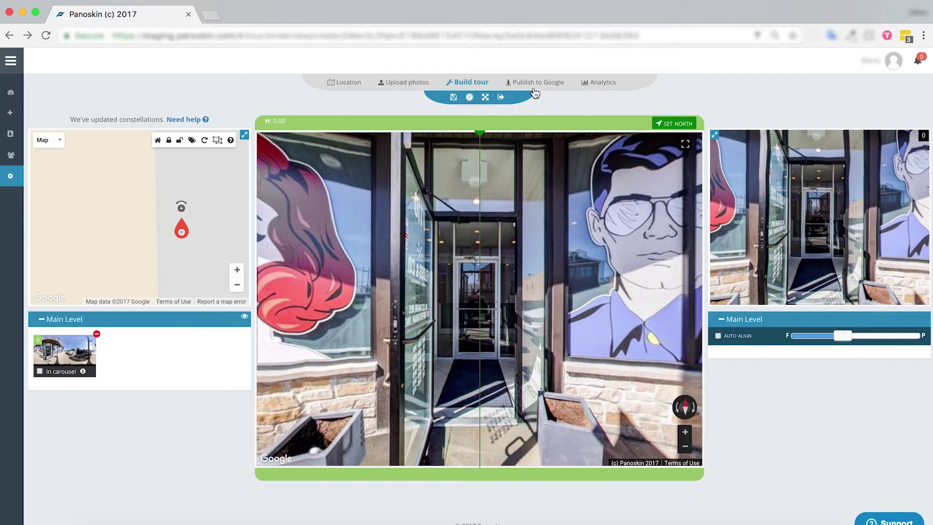
Add Main Level to the carousel, save, publish to Google with Default nadir, and save again
left_click(40, 372)
left_click(453, 97)
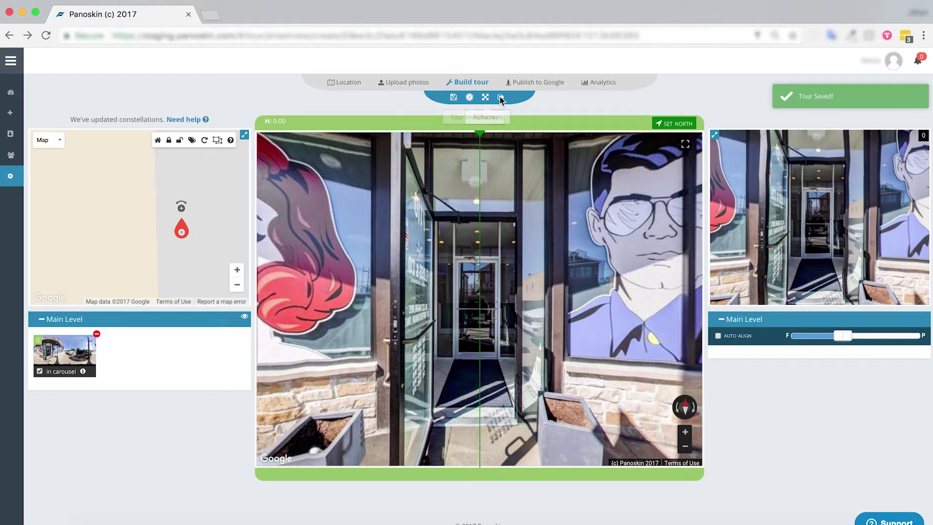
left_click(523, 83)
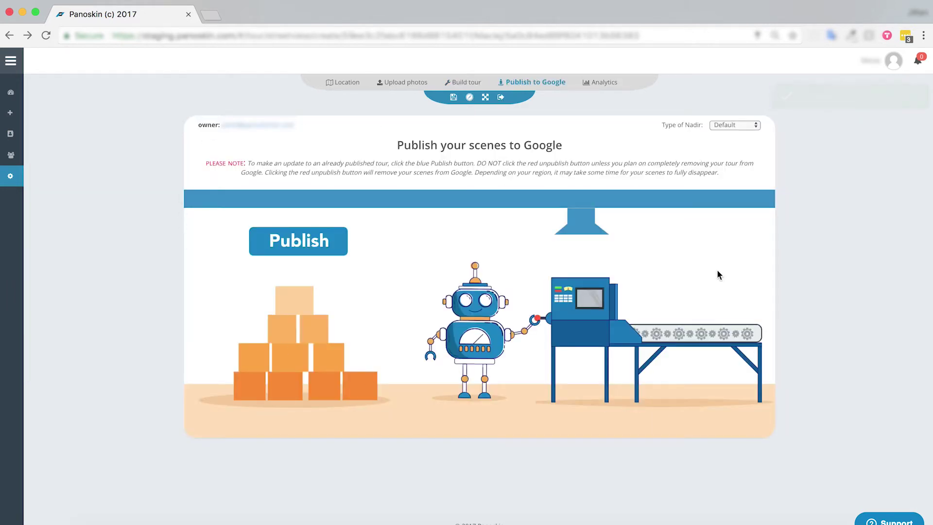
left_click(747, 127)
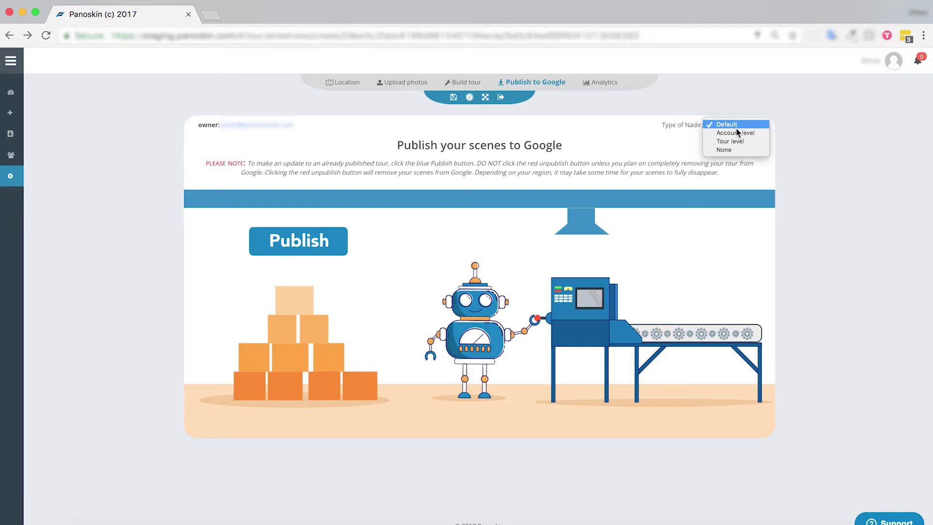
left_click(736, 129)
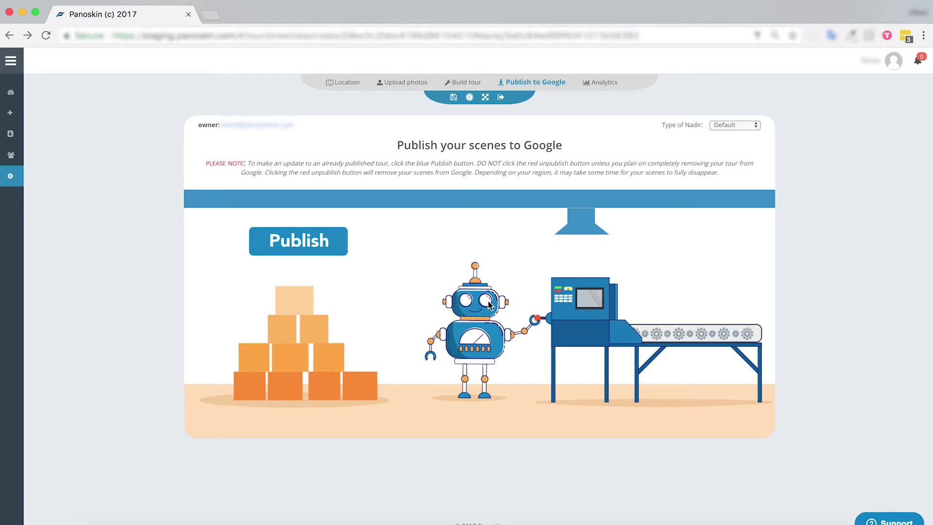
left_click(324, 249)
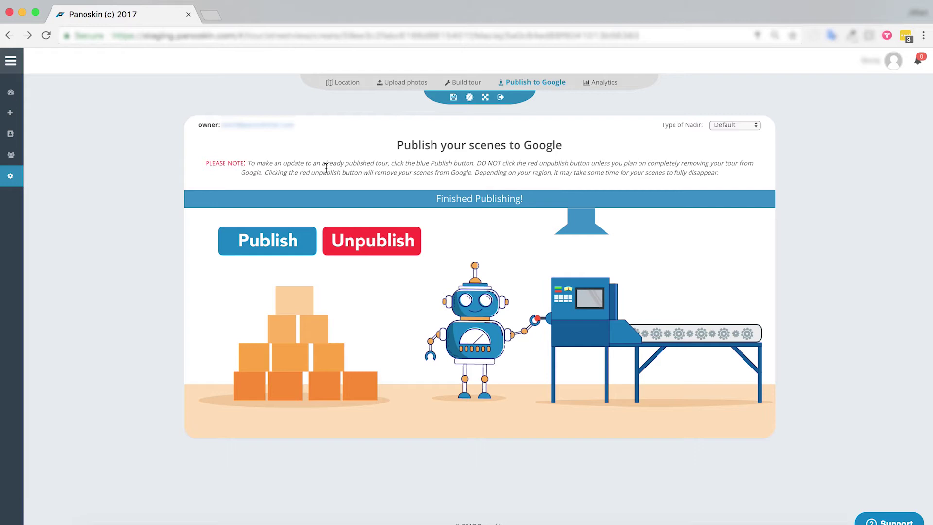
left_click(453, 98)
Open the storefront's Street View panorama in Google Maps to check the nadir, then return to Panoskin
left_click(343, 83)
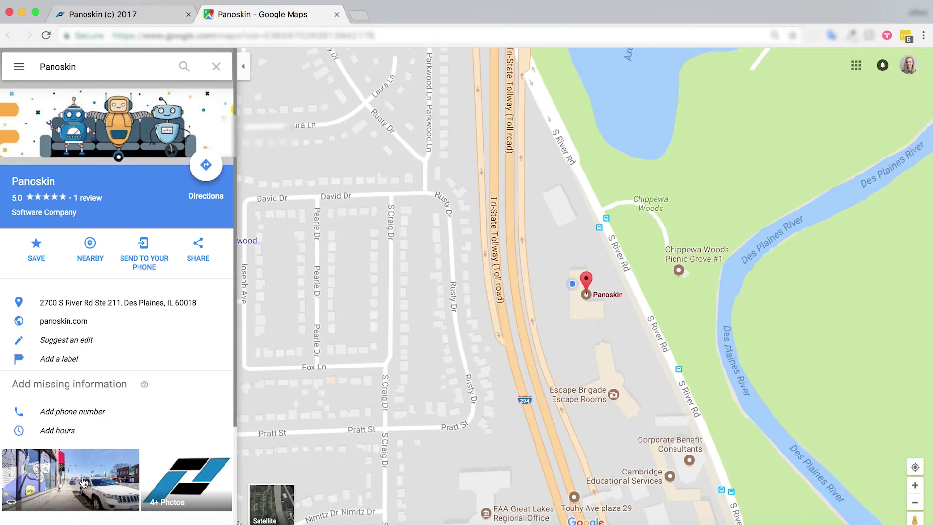
left_click(84, 482)
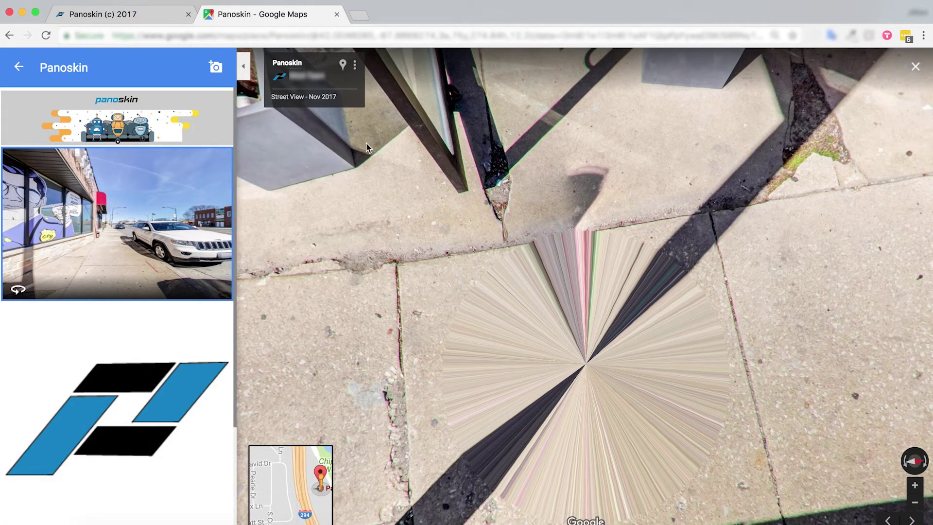
left_click(146, 16)
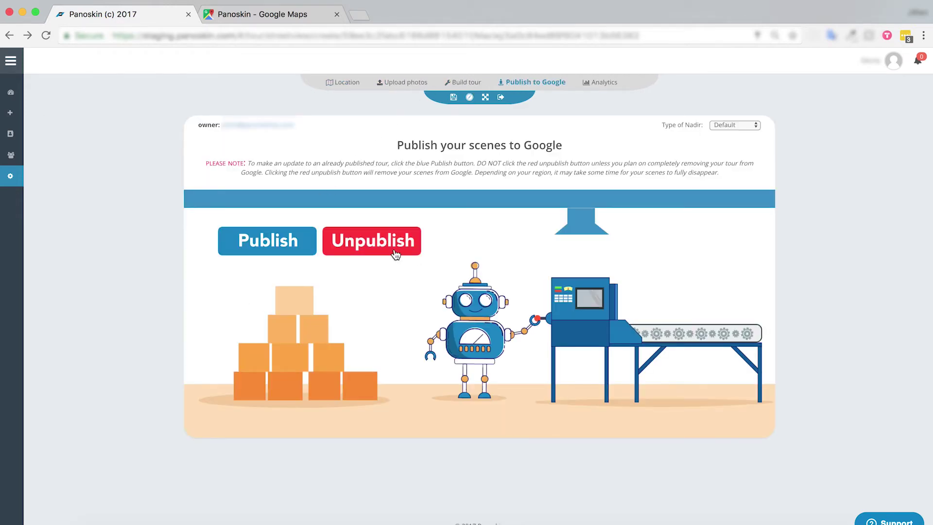
Unpublish the scenes, republish them to Google with the Tour level nadir, and save
left_click(392, 248)
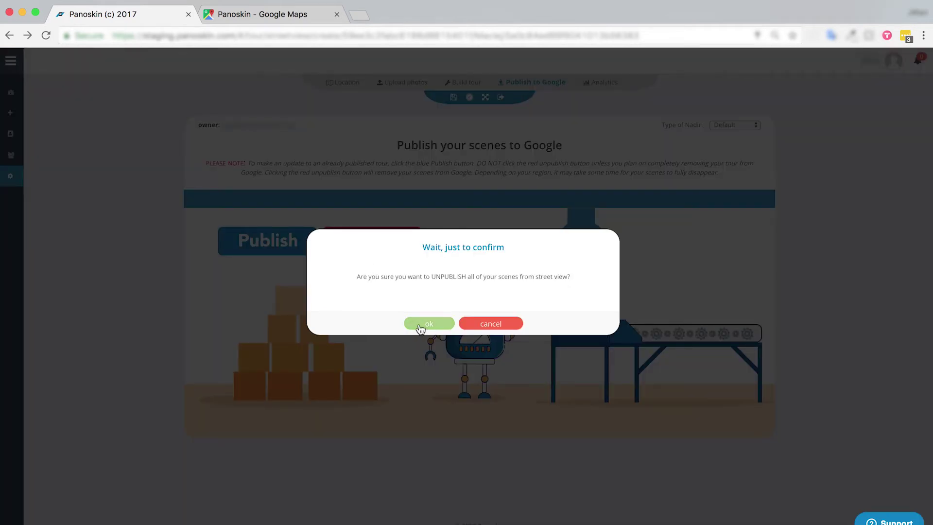
left_click(420, 326)
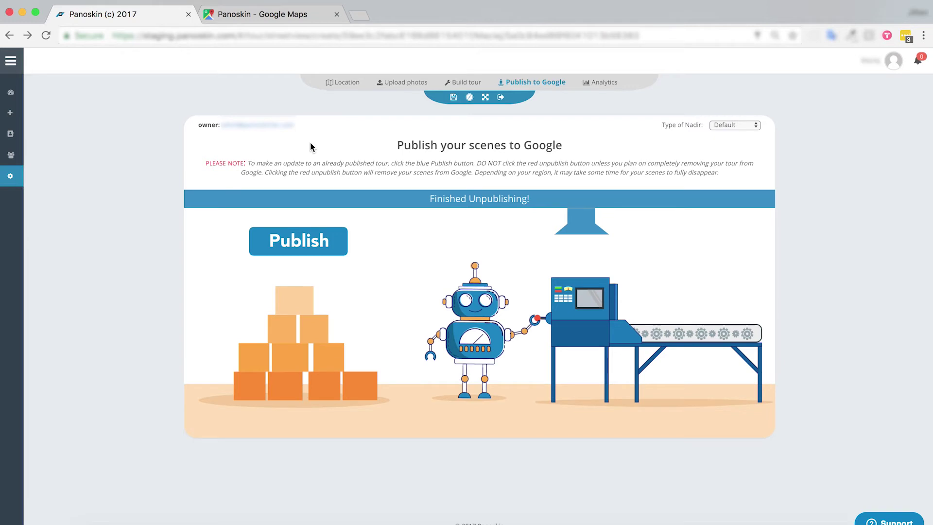
left_click(750, 126)
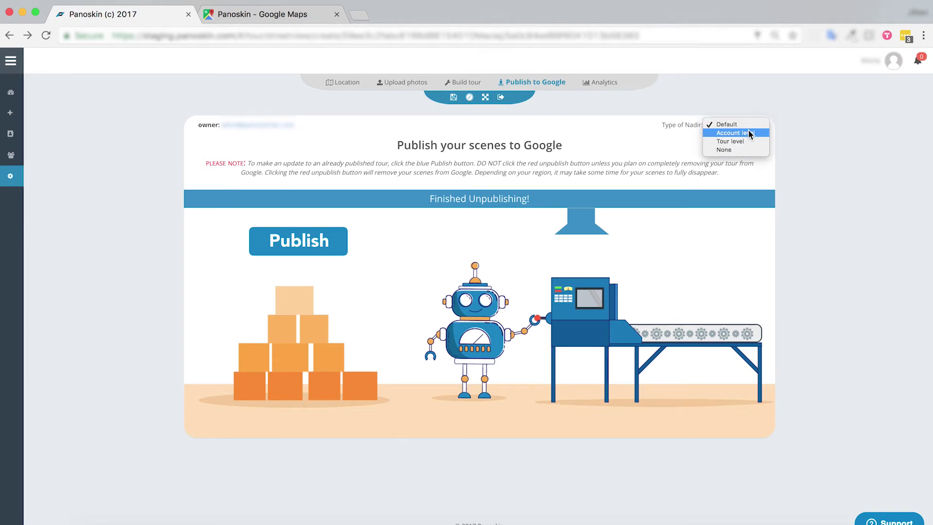
left_click(746, 141)
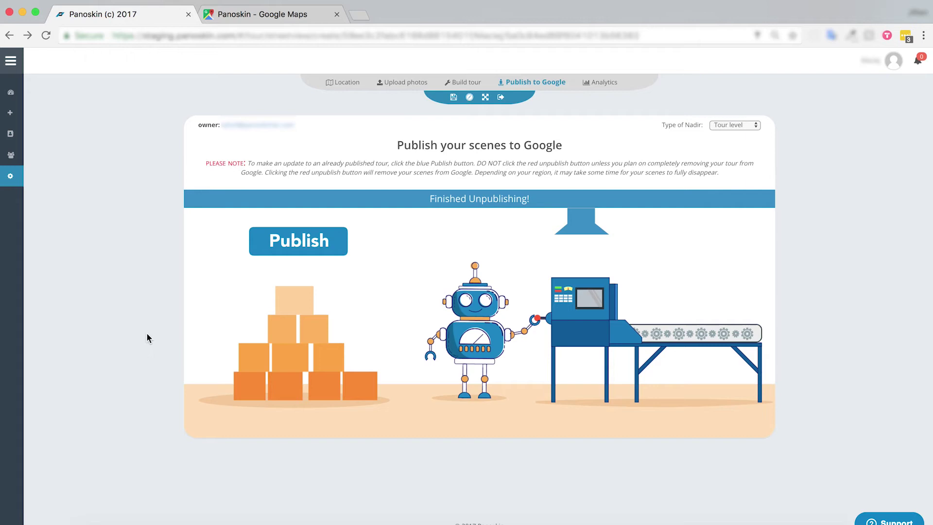
left_click(297, 254)
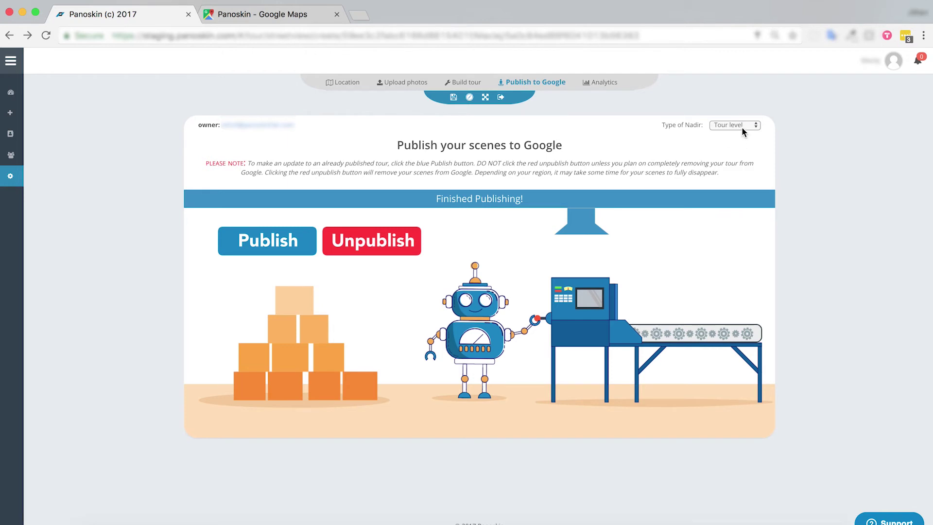
left_click(453, 98)
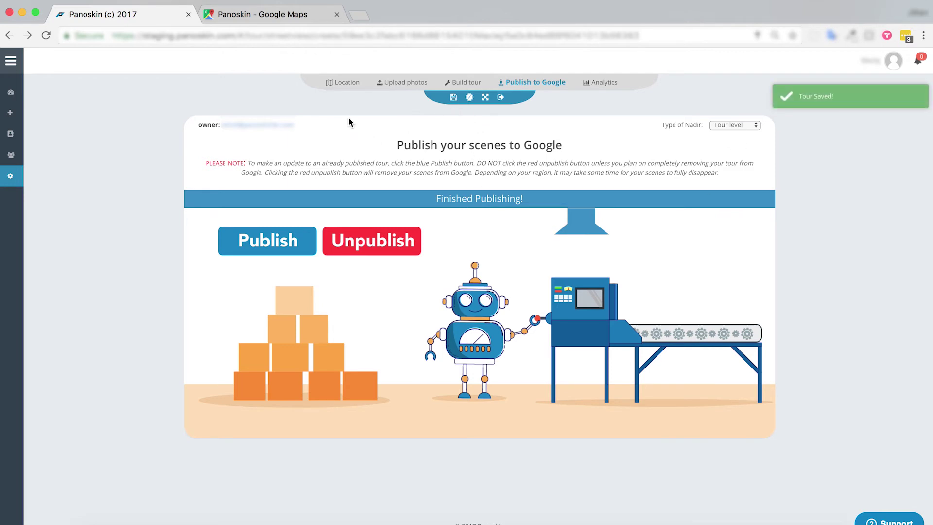
left_click(344, 83)
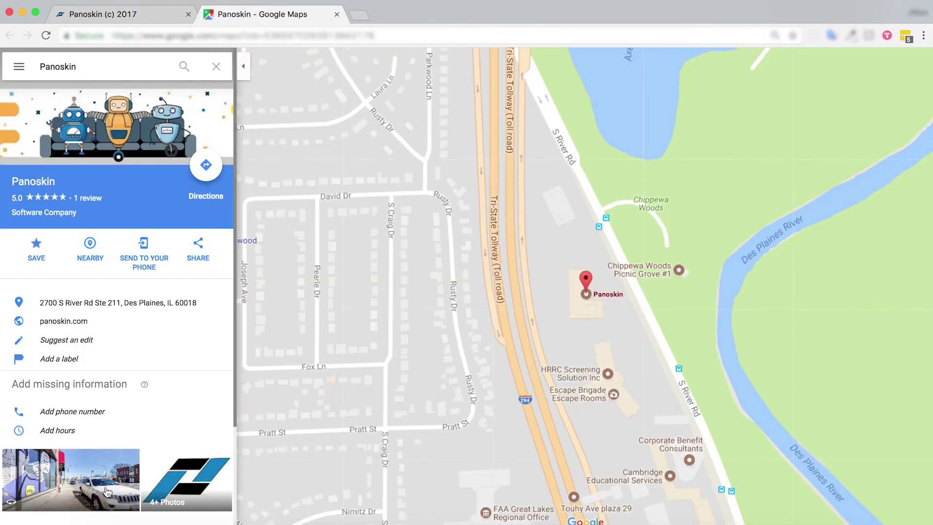
Look down at the blue Panoskin nadir logo in the entrance Street View, then go back to Panoskin
left_click(108, 492)
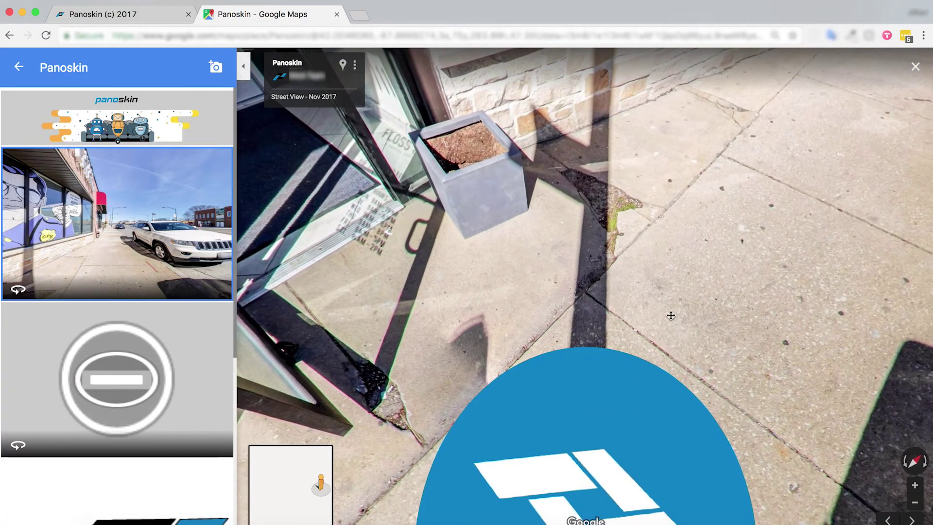
left_click_drag(670, 315, 572, 340)
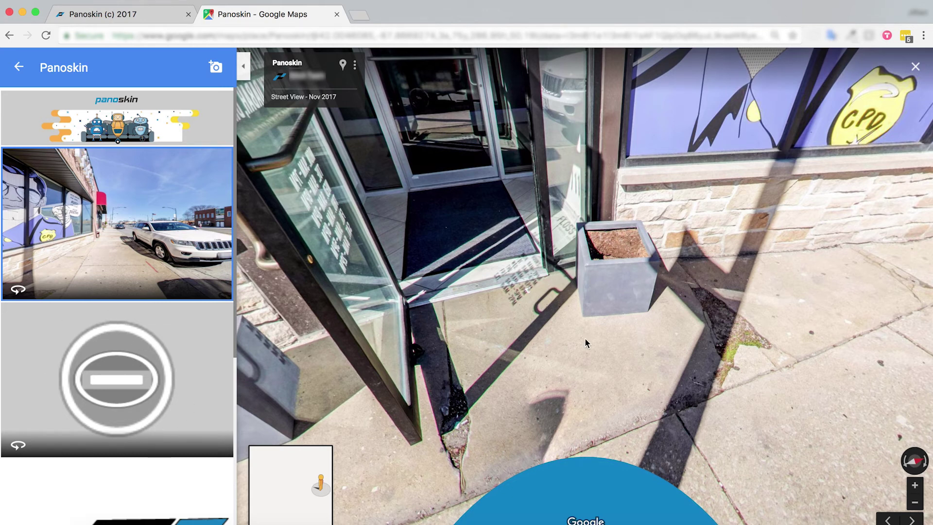
left_click_drag(572, 367, 510, 220)
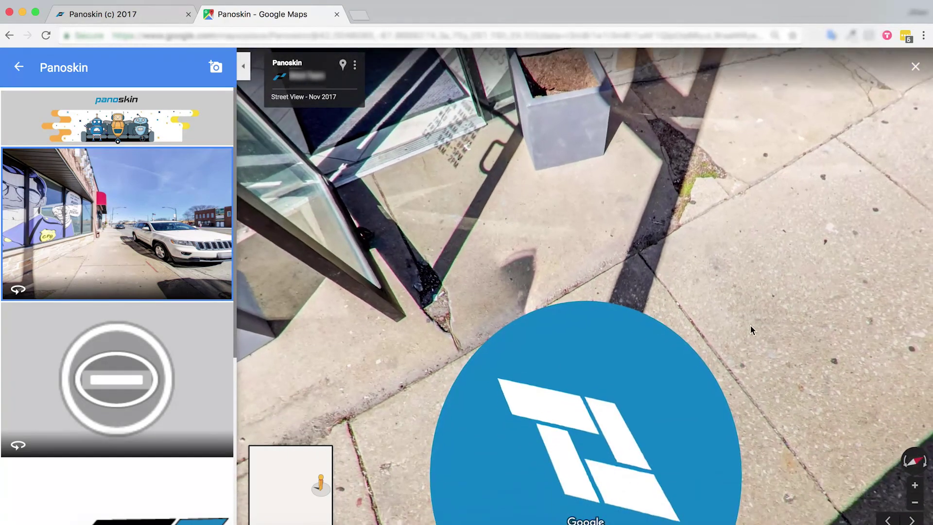
left_click_drag(750, 330, 505, 207)
left_click_drag(431, 200, 488, 134)
left_click_drag(578, 134, 618, 229)
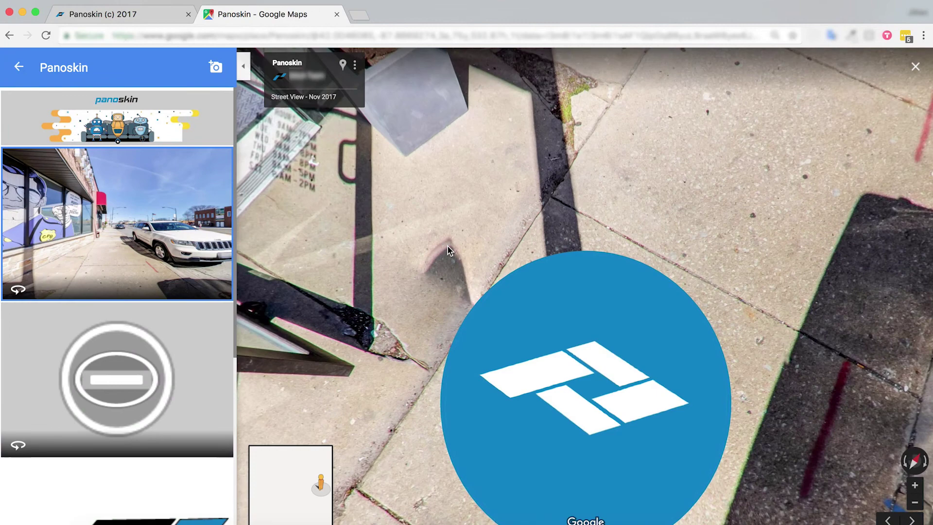
left_click_drag(447, 250, 599, 246)
left_click_drag(459, 160, 564, 214)
left_click_drag(460, 194, 507, 240)
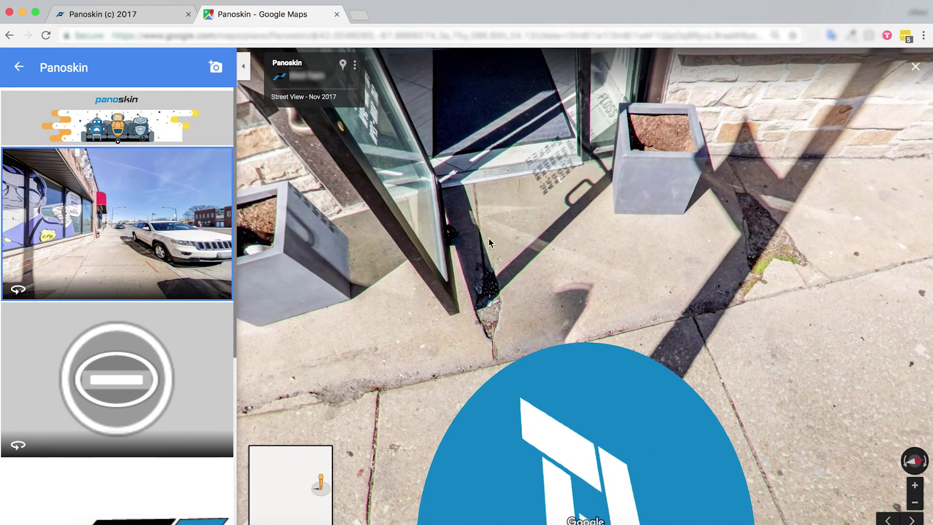
left_click(124, 15)
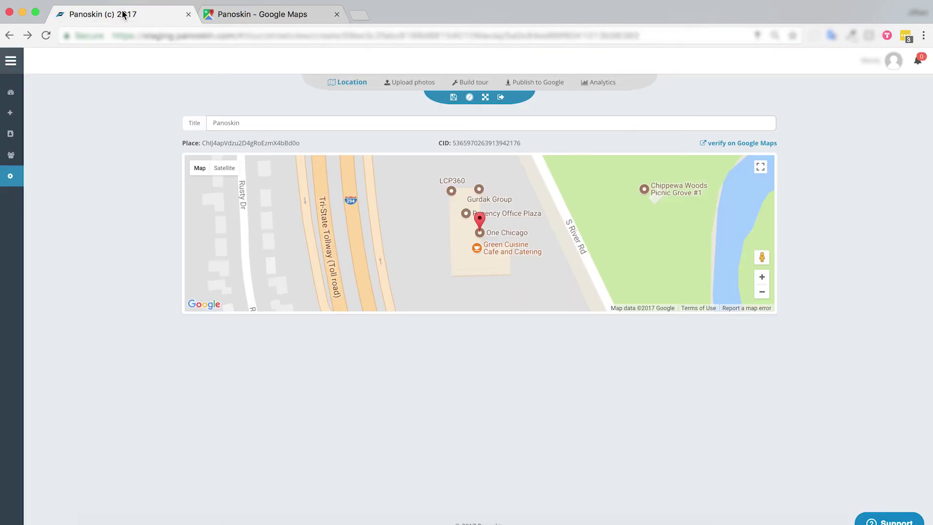
From Build tour, open Publish to Google and check the nadir types, keeping Tour level
left_click(469, 84)
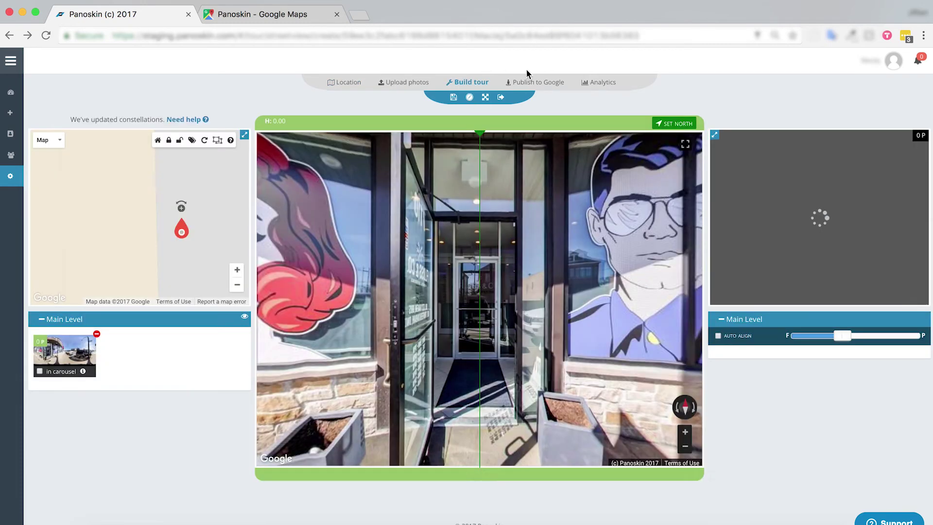
left_click(529, 82)
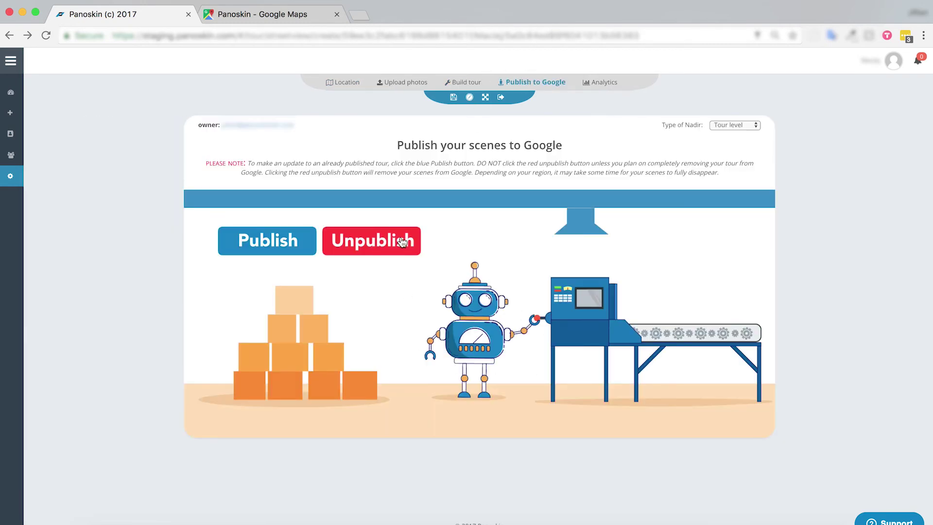
left_click(720, 123)
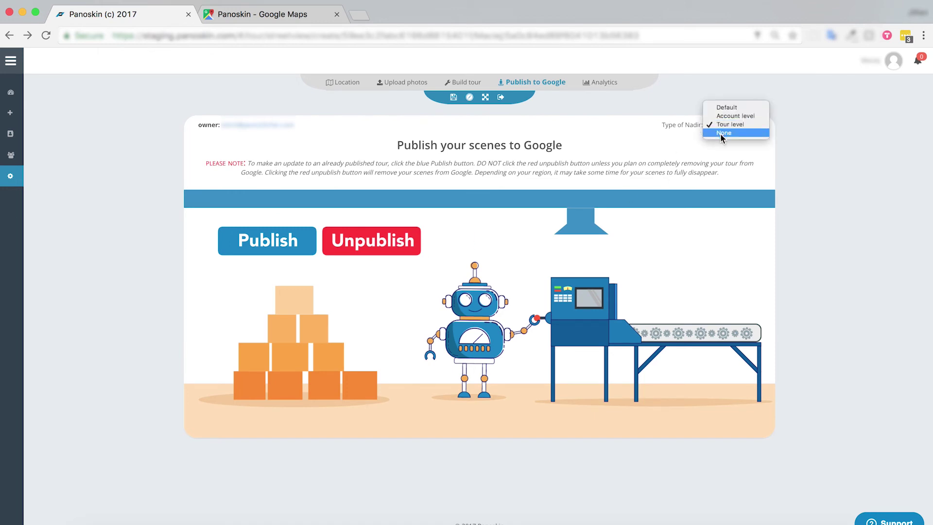
left_click(705, 141)
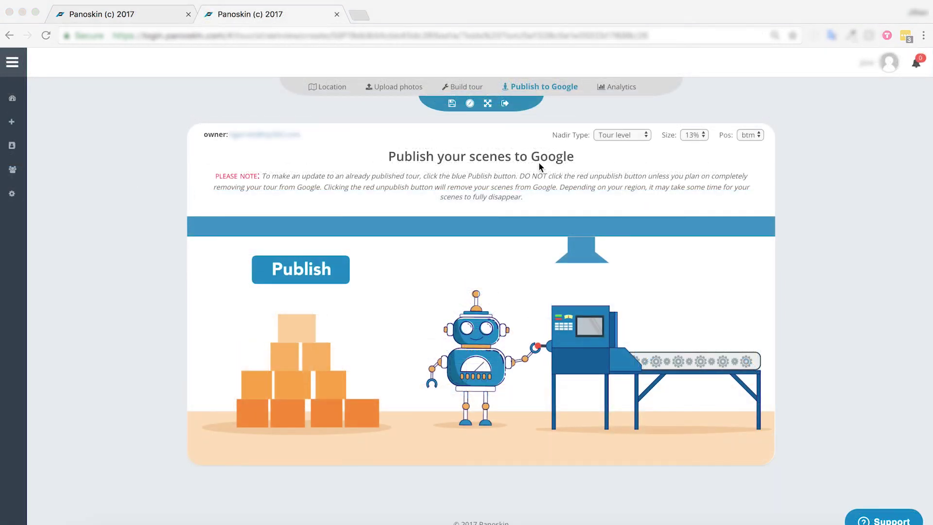
left_click(703, 134)
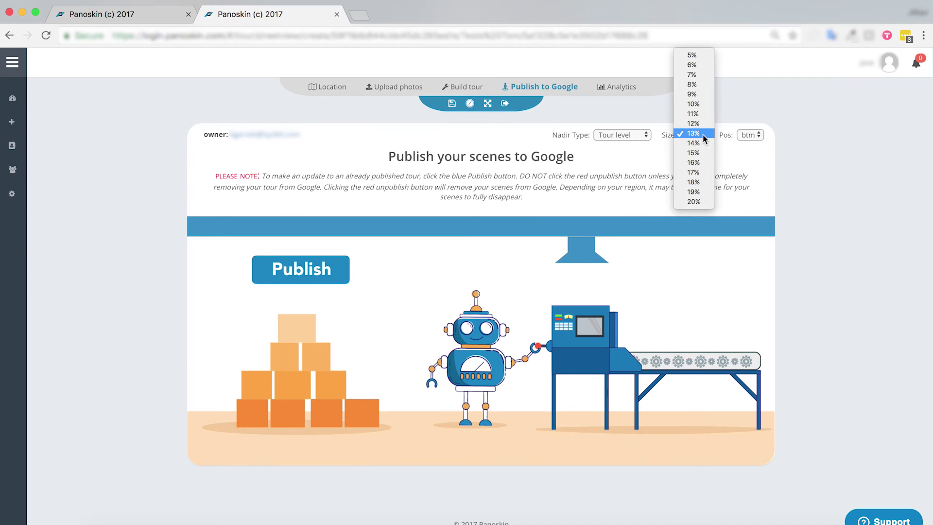
left_click(702, 134)
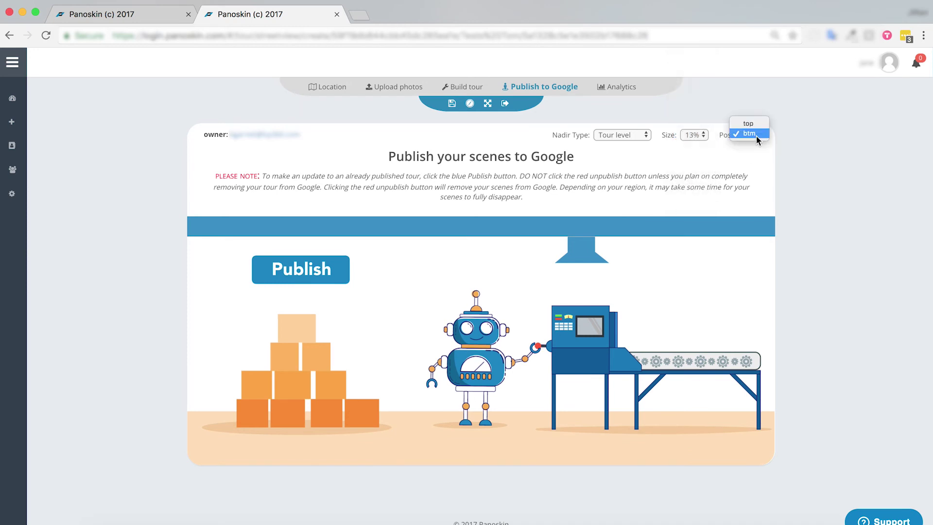
left_click(761, 157)
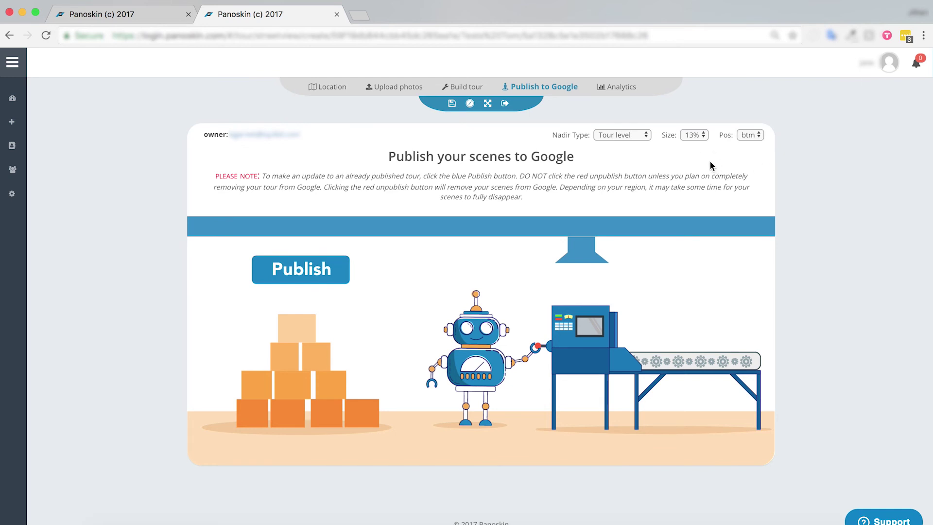
left_click(758, 138)
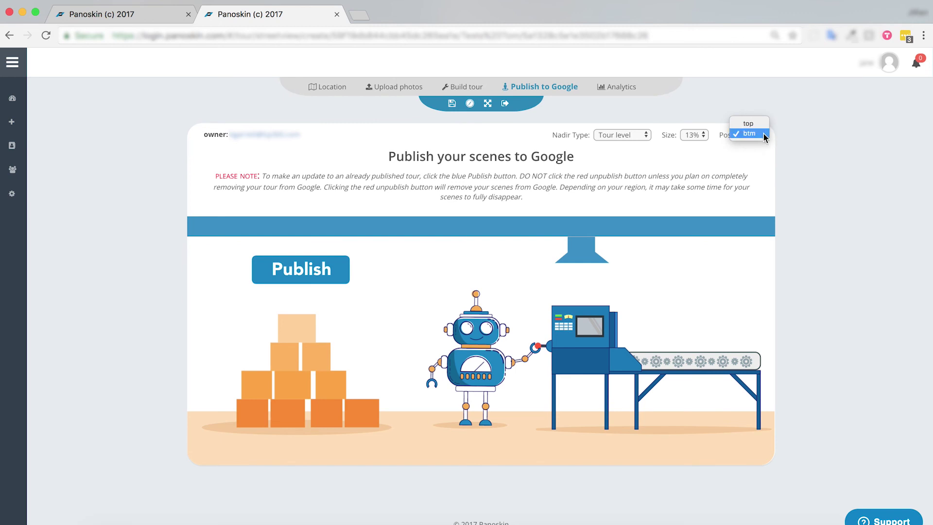
left_click(753, 151)
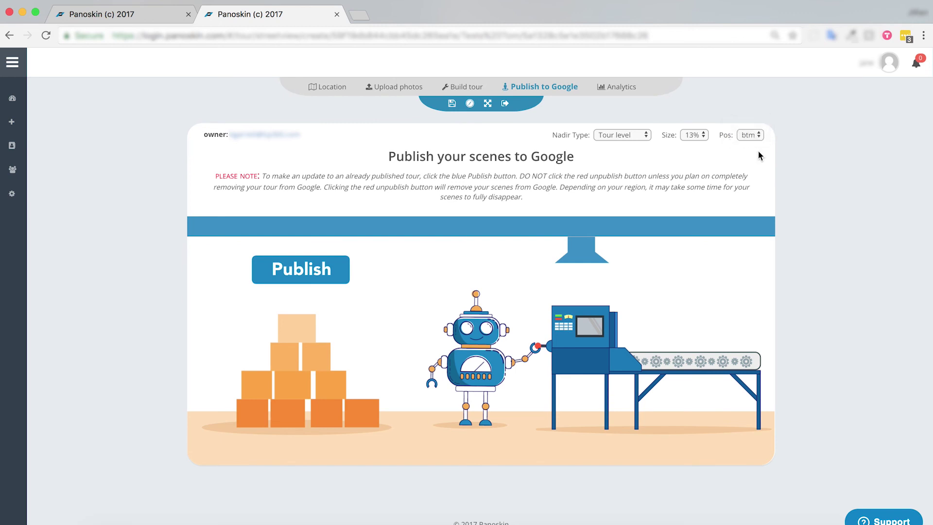
left_click(703, 138)
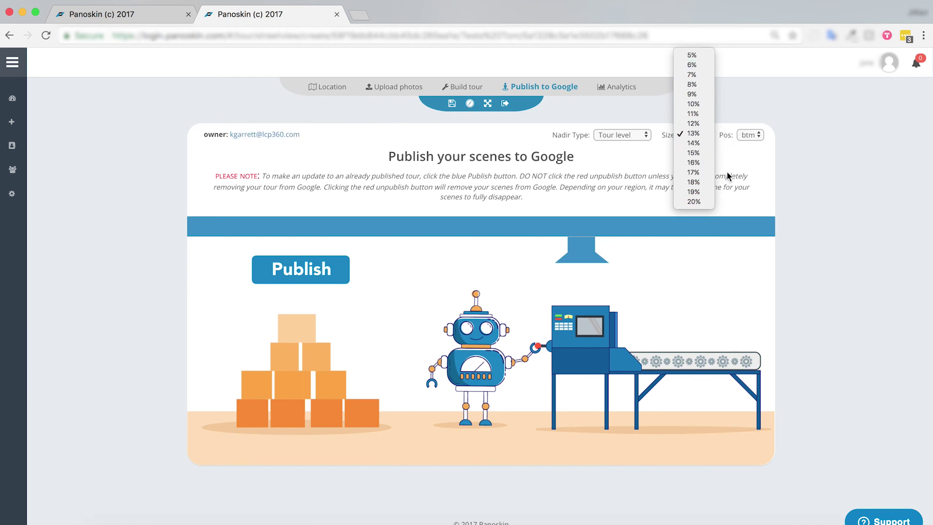
left_click(725, 153)
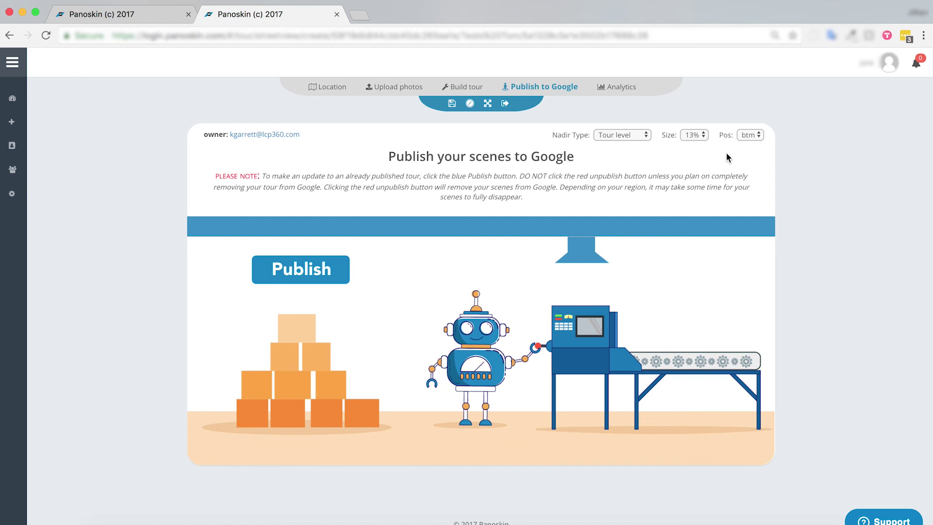